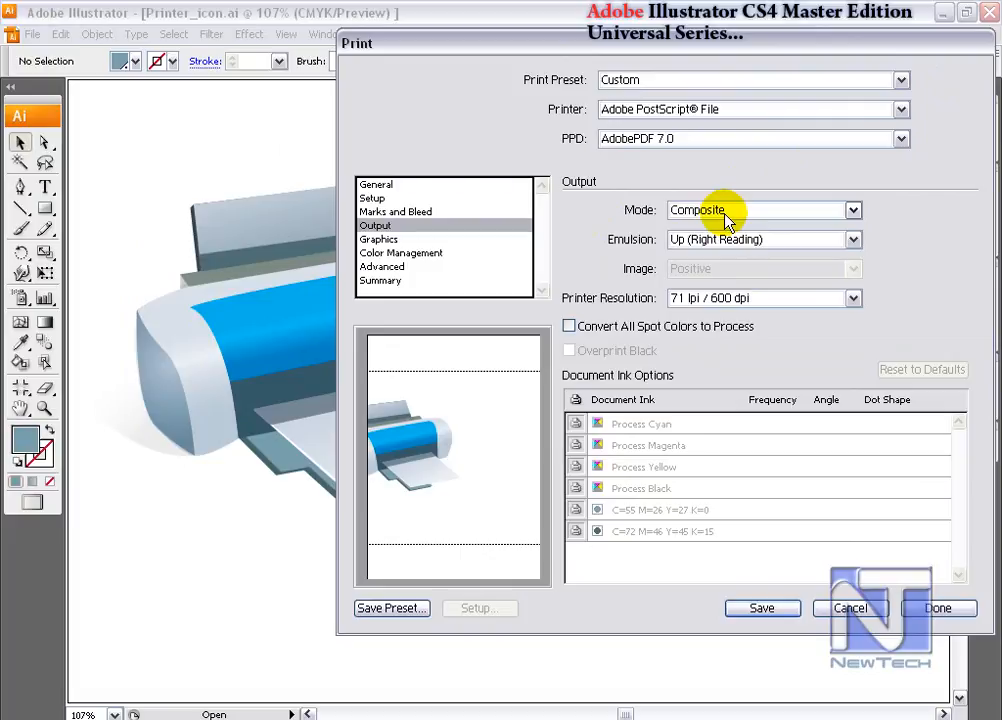
Set the output mode to Separations (Host-Based) and the emulsion to Down (Right Reading)
click(855, 211)
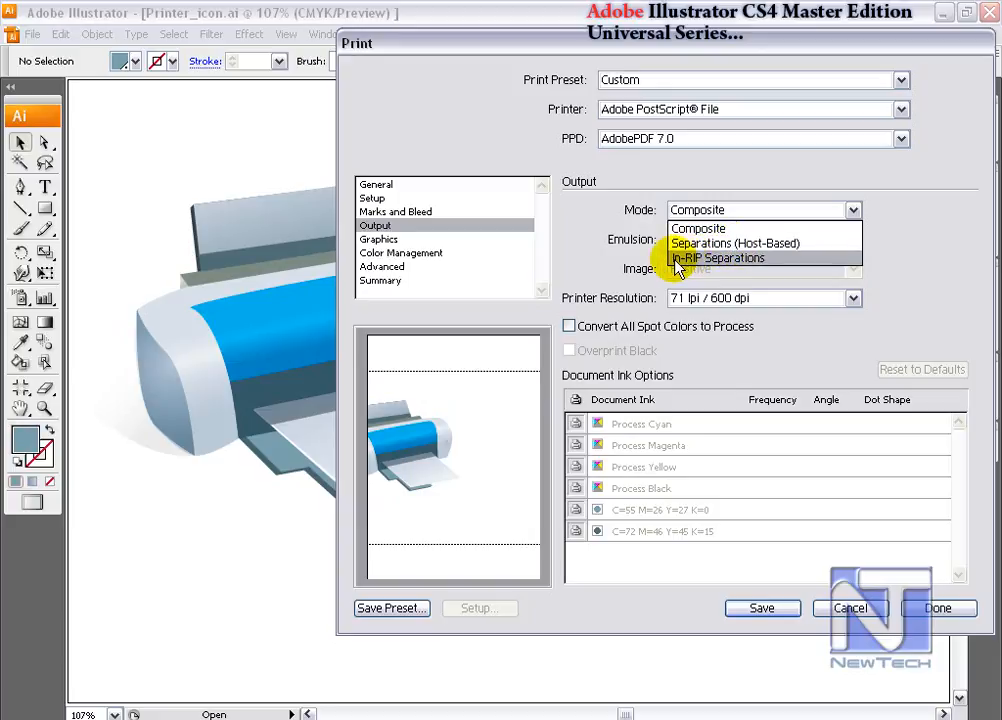
click(738, 243)
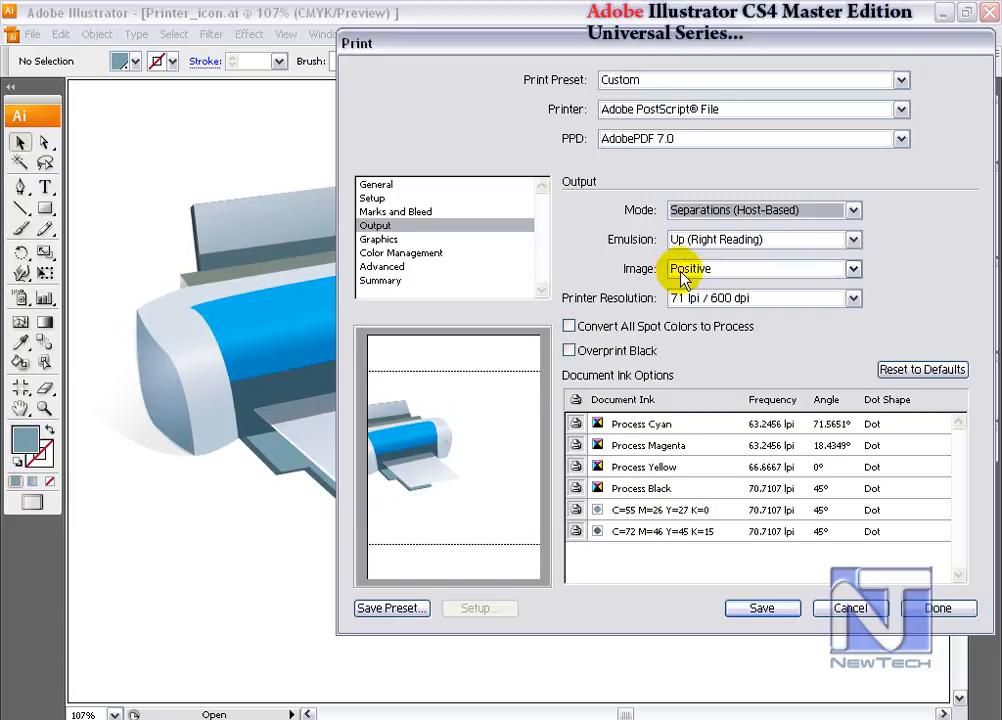
click(803, 241)
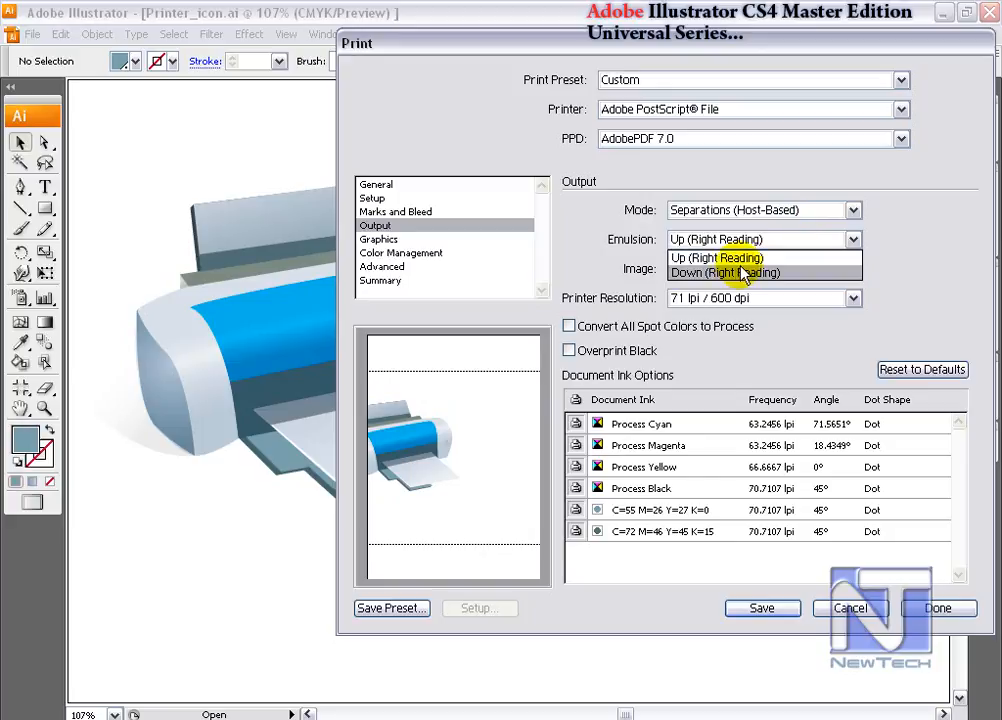
click(637, 262)
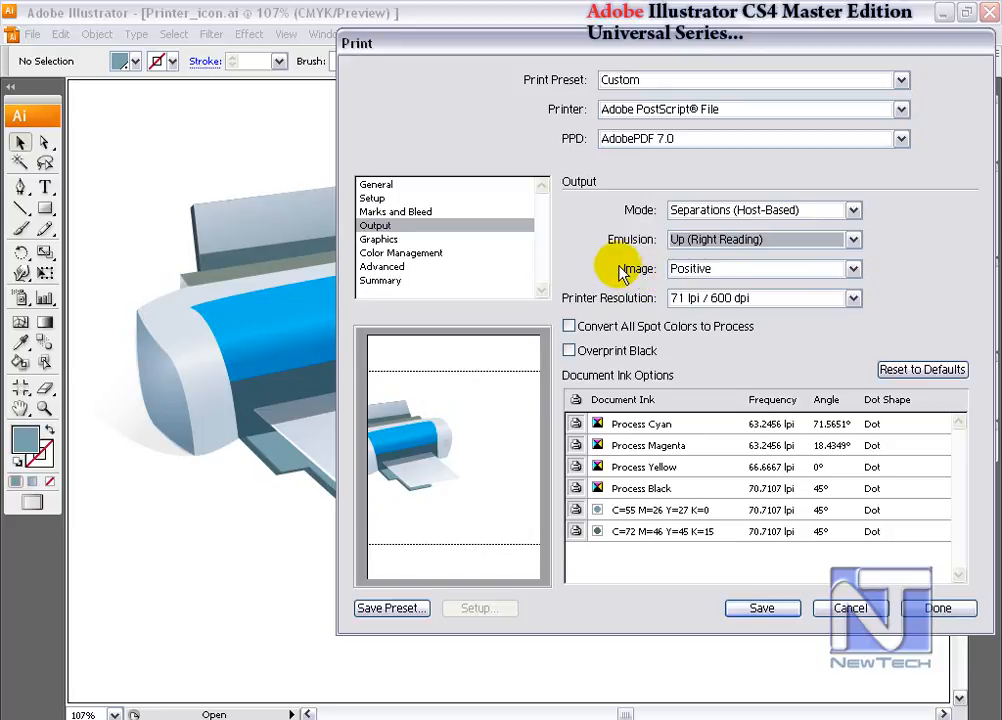
click(701, 241)
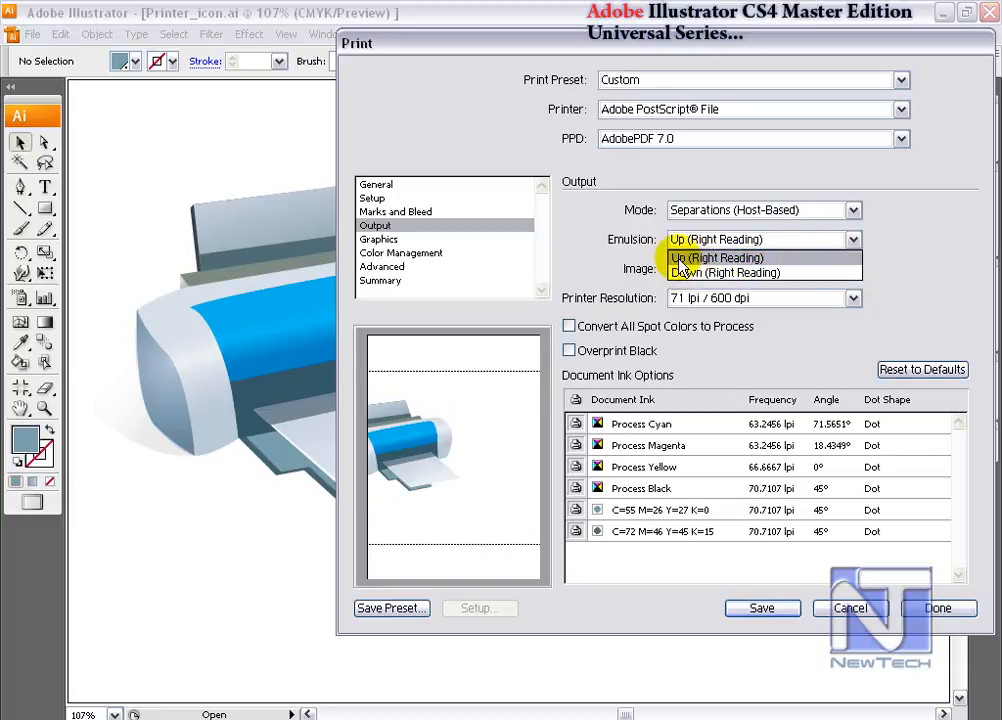
click(760, 272)
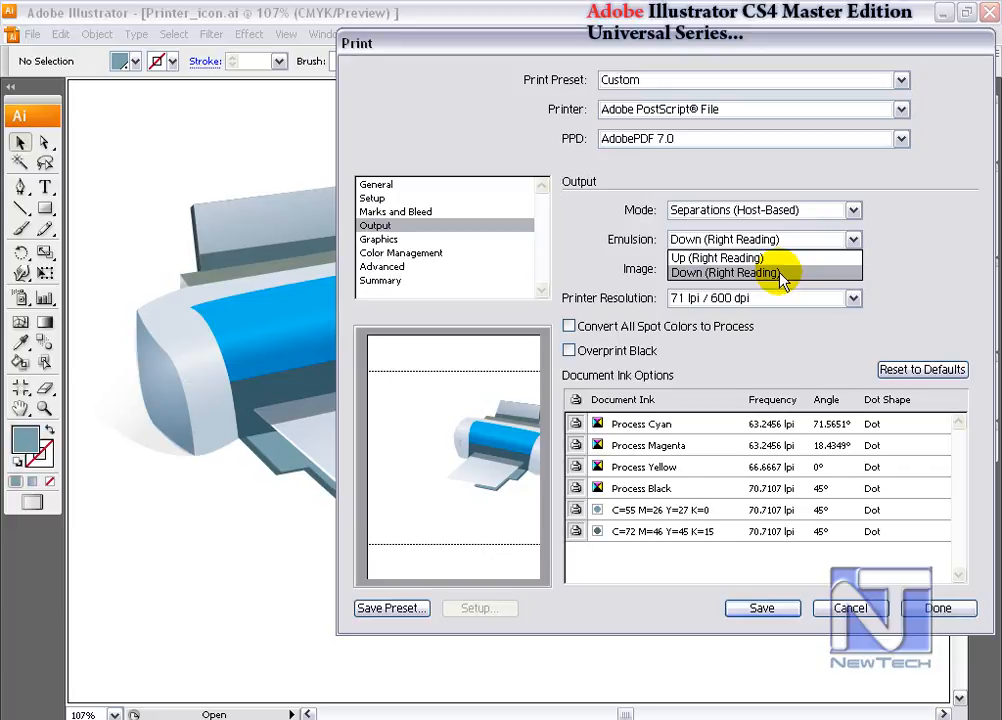
click(779, 273)
Choose Positive for the image and review the available printer resolutions
click(727, 269)
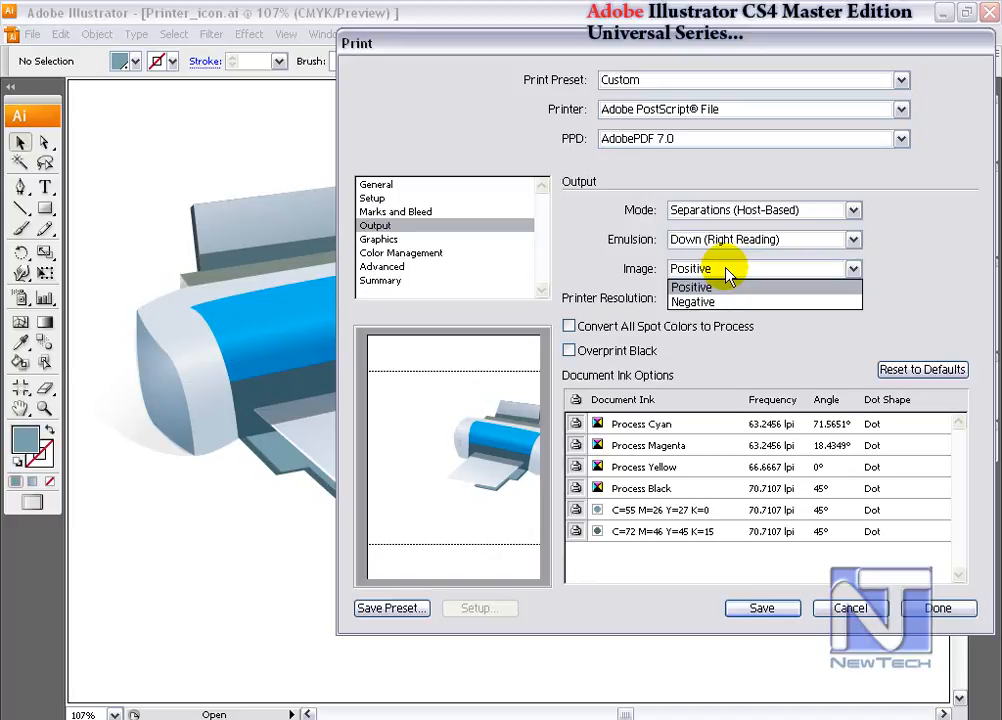
click(728, 287)
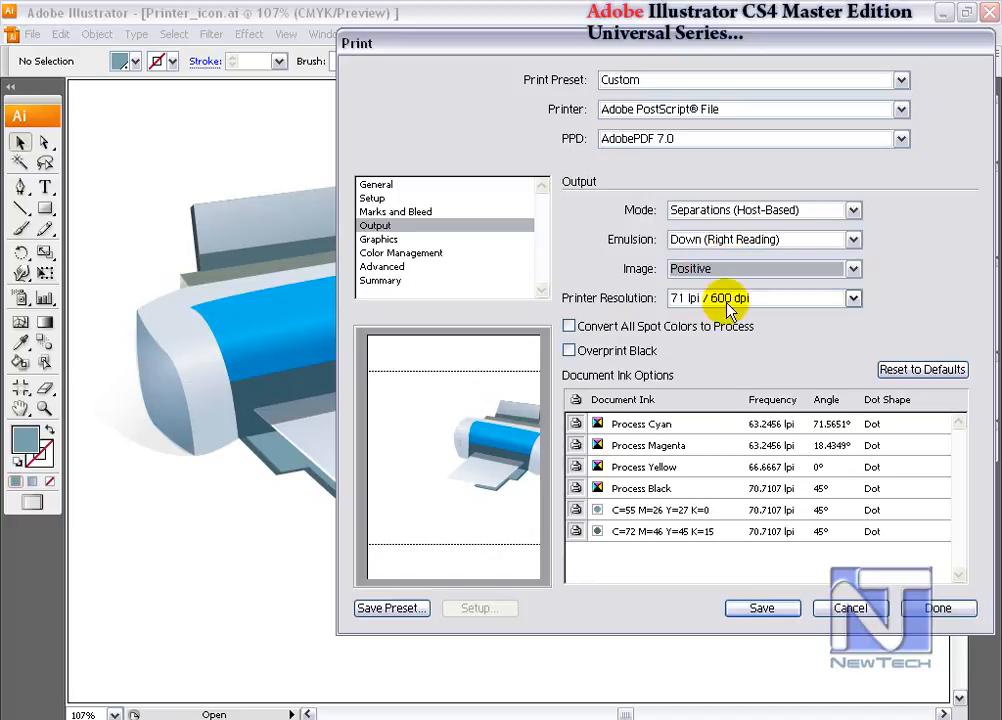
click(802, 299)
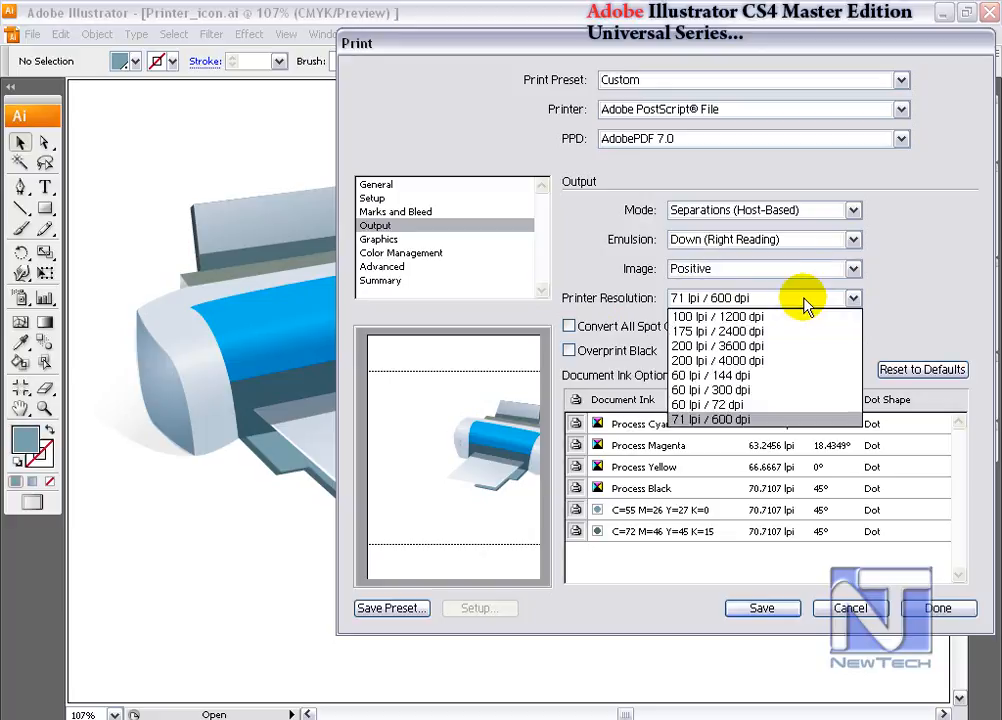
click(853, 298)
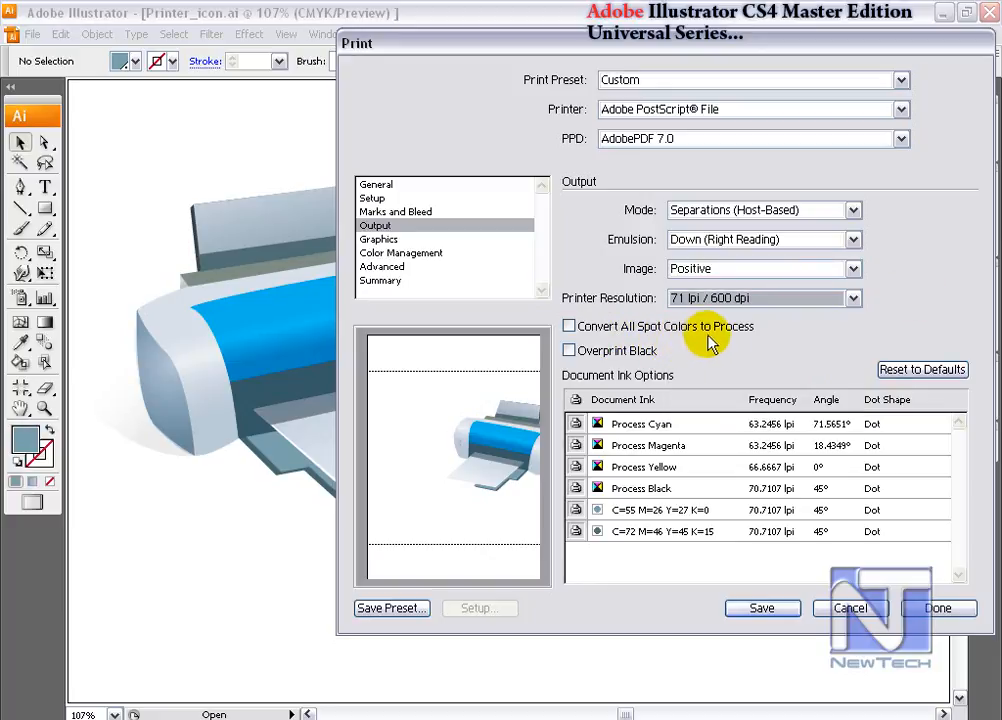
Try converting all spot colors to process, and turn the conversion back off
drag(727, 44, 680, 48)
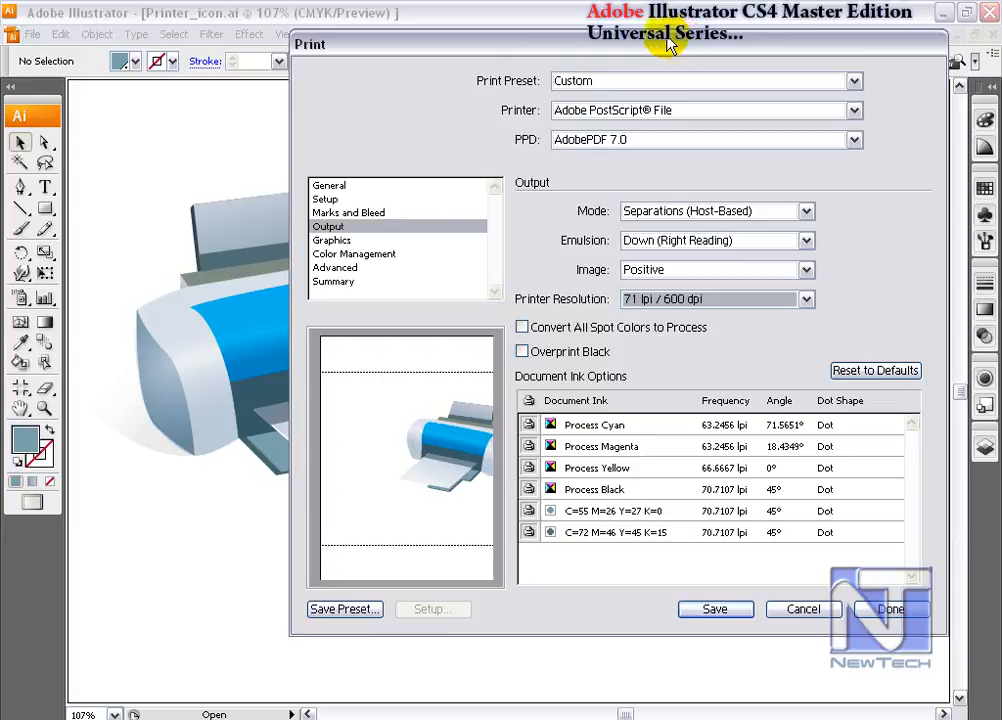
click(531, 329)
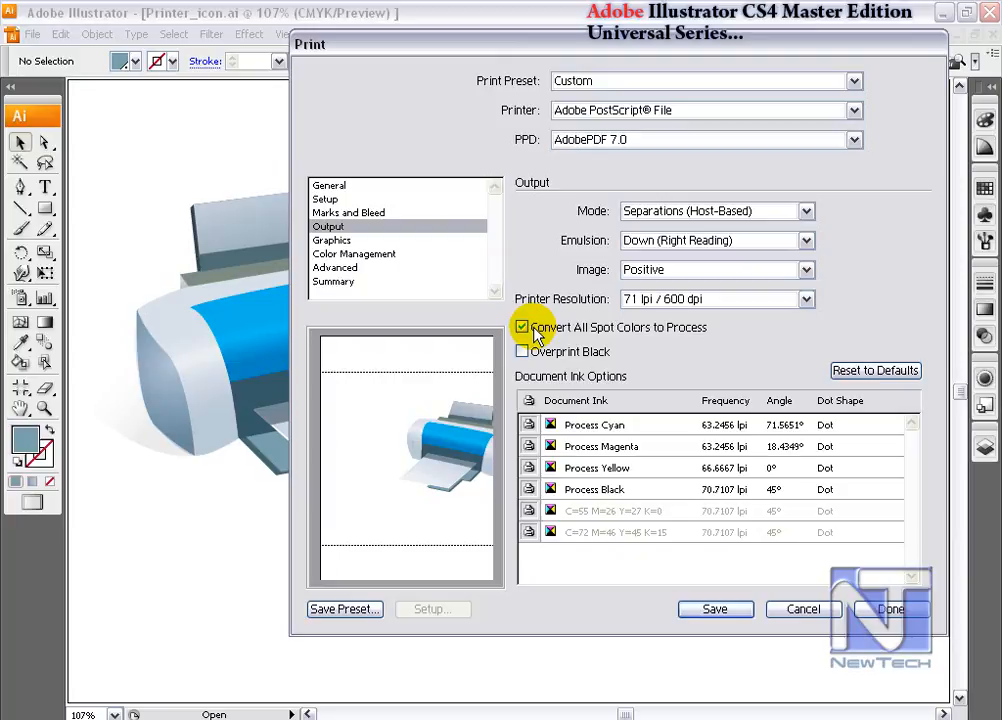
click(522, 328)
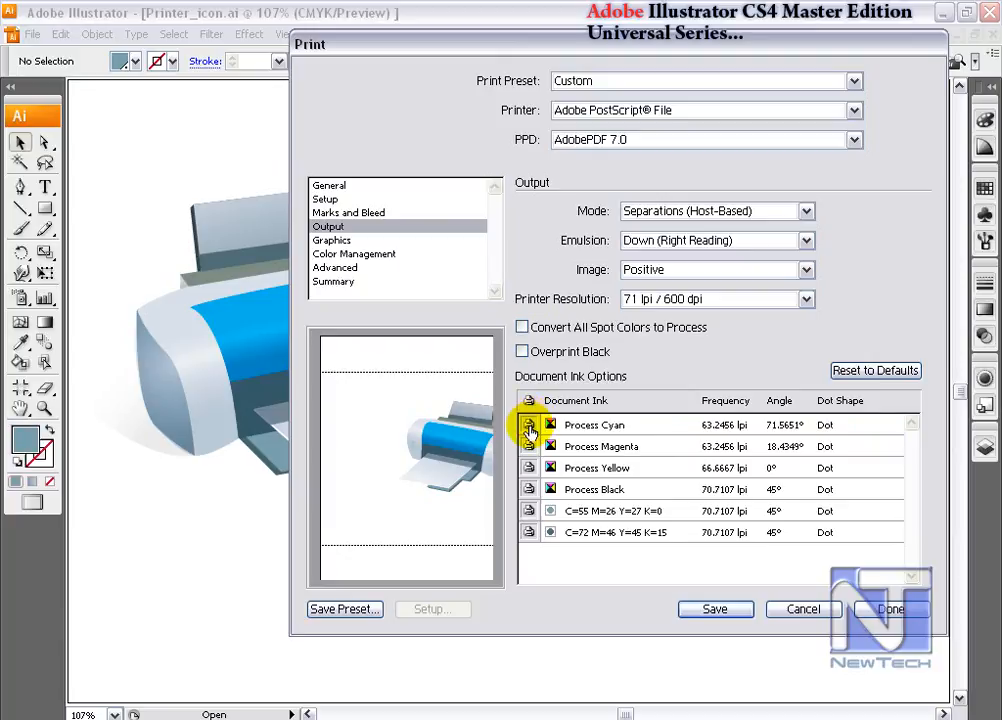
Turn Process Cyan printing off and on again, and toggle the C=55 M=26 Y=27 K=0 ink between spot and process
click(529, 427)
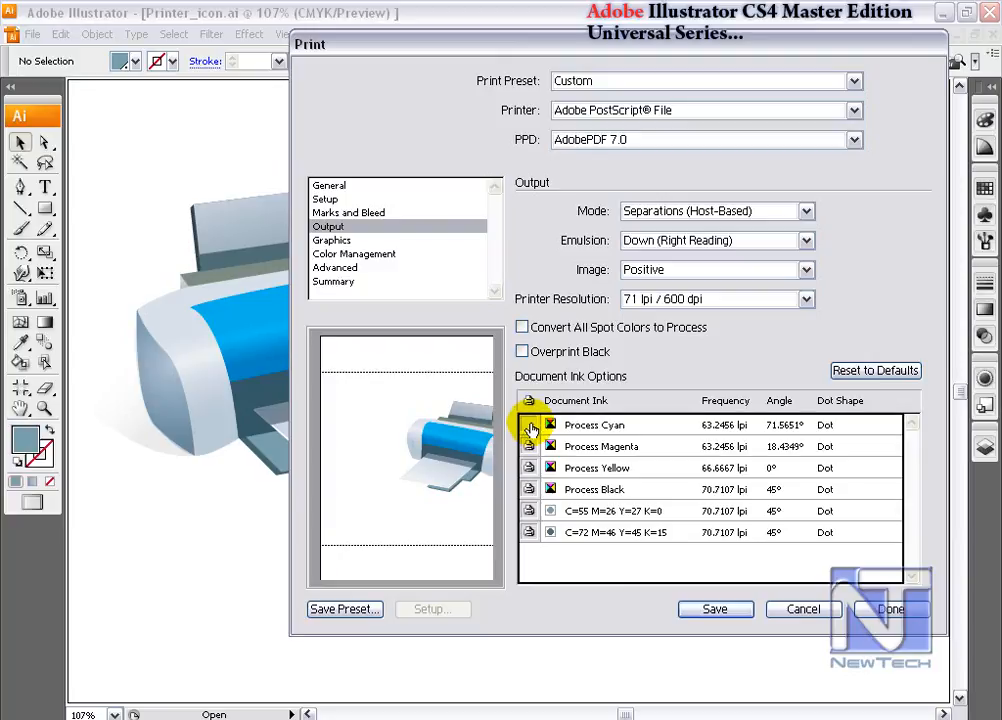
click(529, 427)
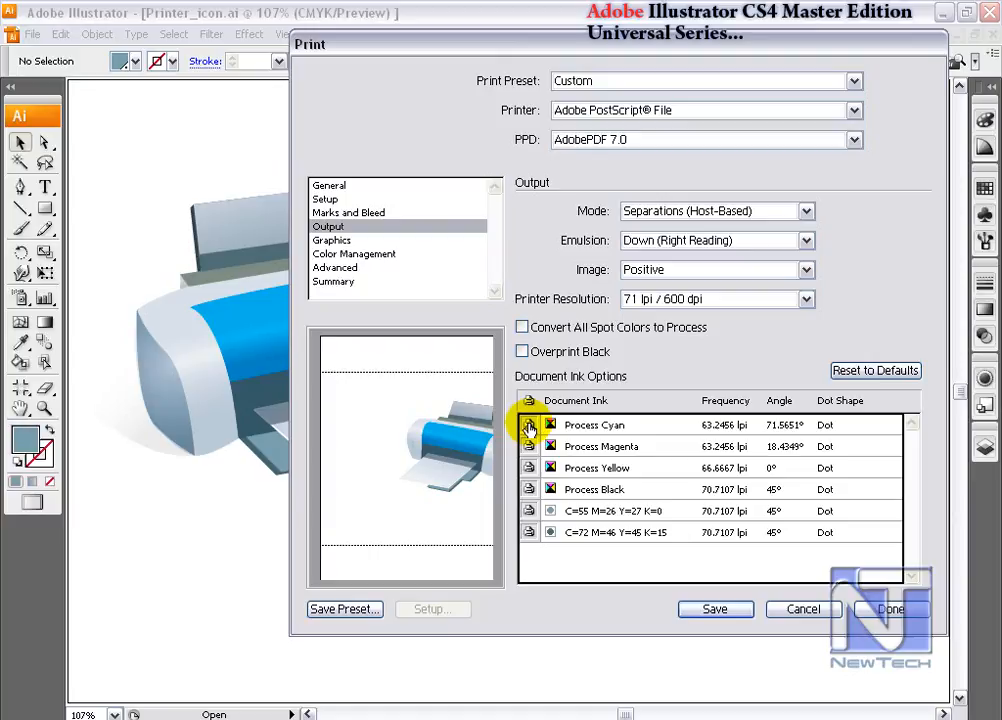
click(530, 512)
click(550, 511)
click(551, 513)
click(550, 511)
click(551, 513)
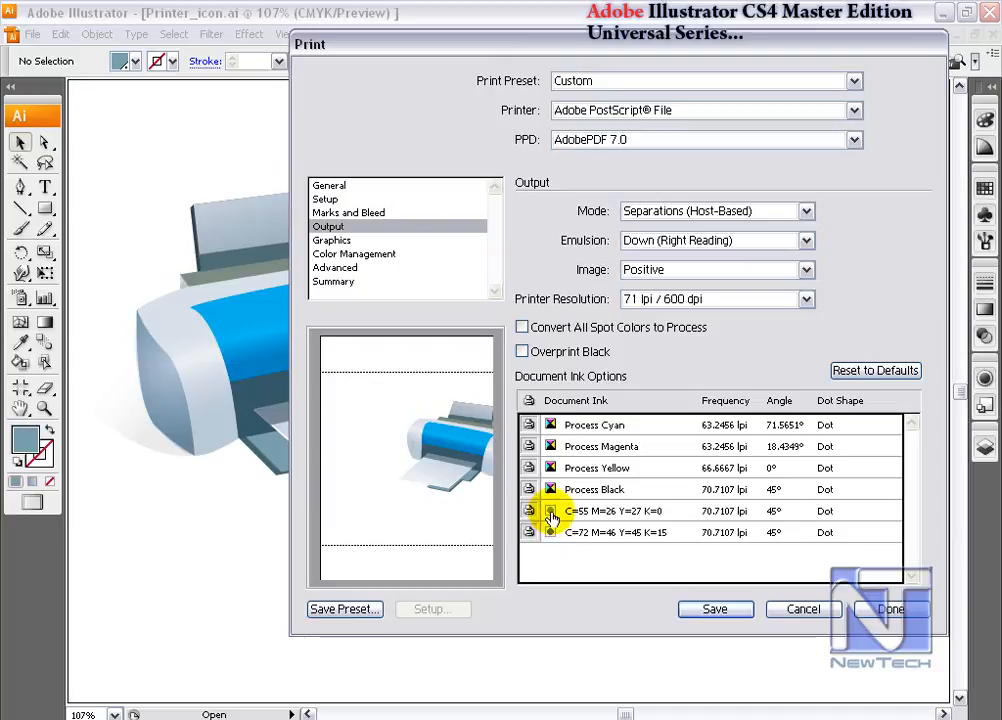
click(551, 513)
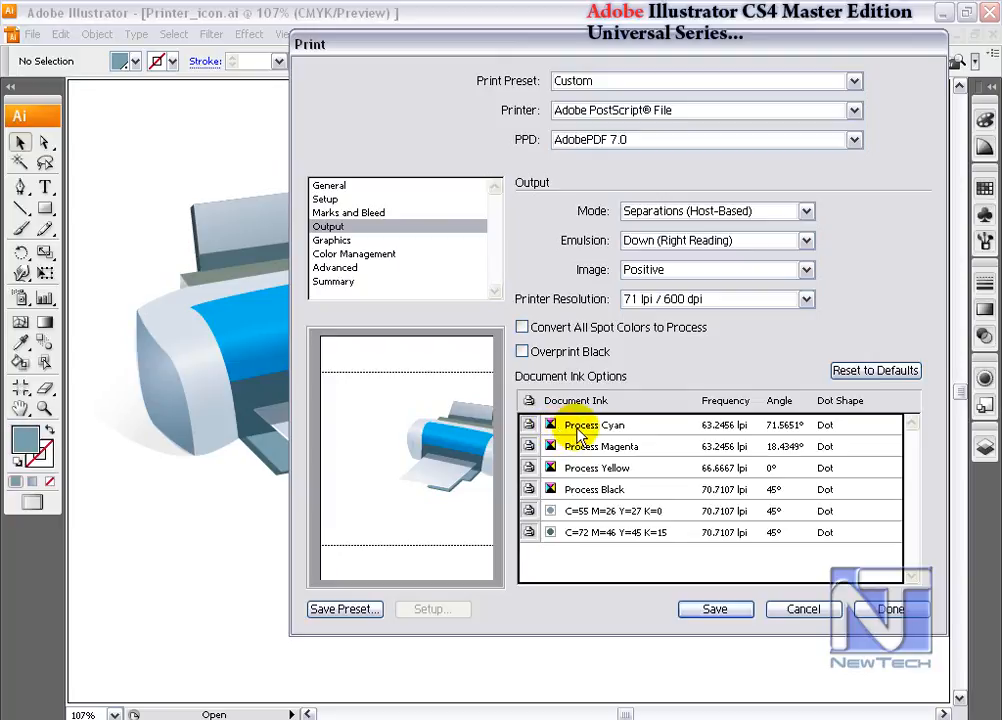
Inspect the Process Cyan ink's frequency, angle and dot shape in the Edit Ink dialog, and cancel it
double_click(580, 433)
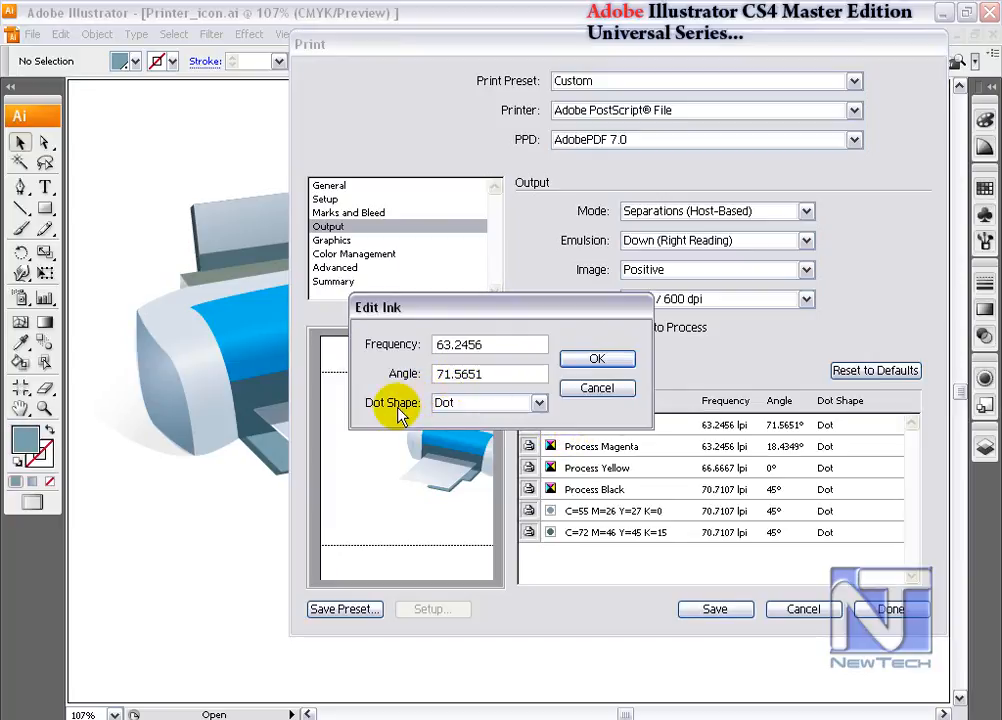
mouse_move(537, 318)
mouse_down()
mouse_move(549, 304)
mouse_move(700, 290)
mouse_move(718, 266)
mouse_up()
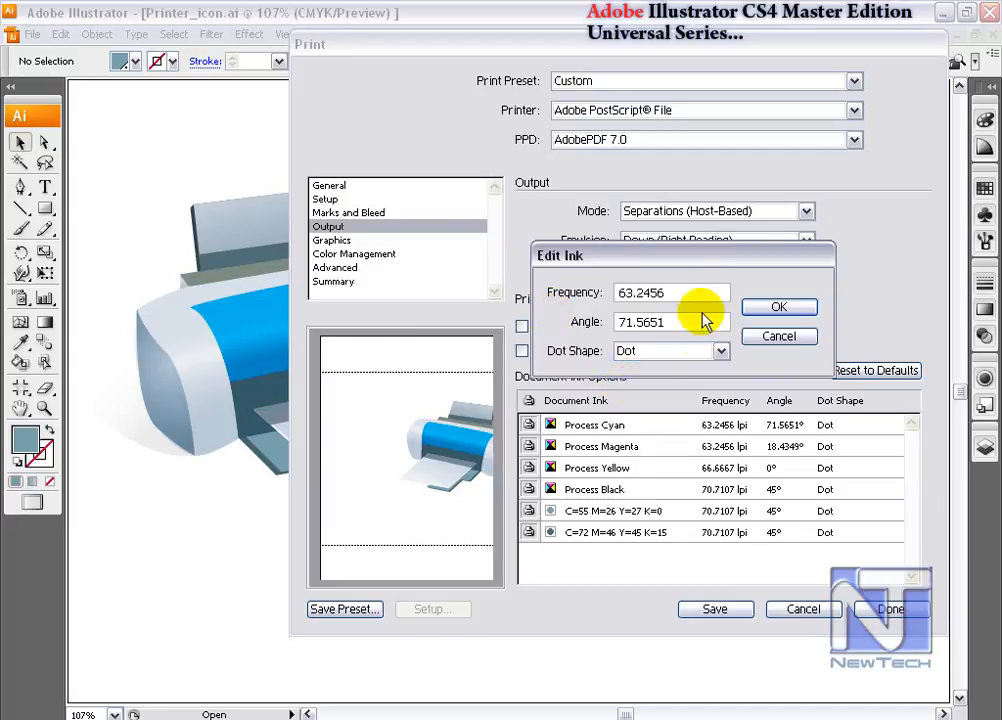
drag(711, 265, 655, 312)
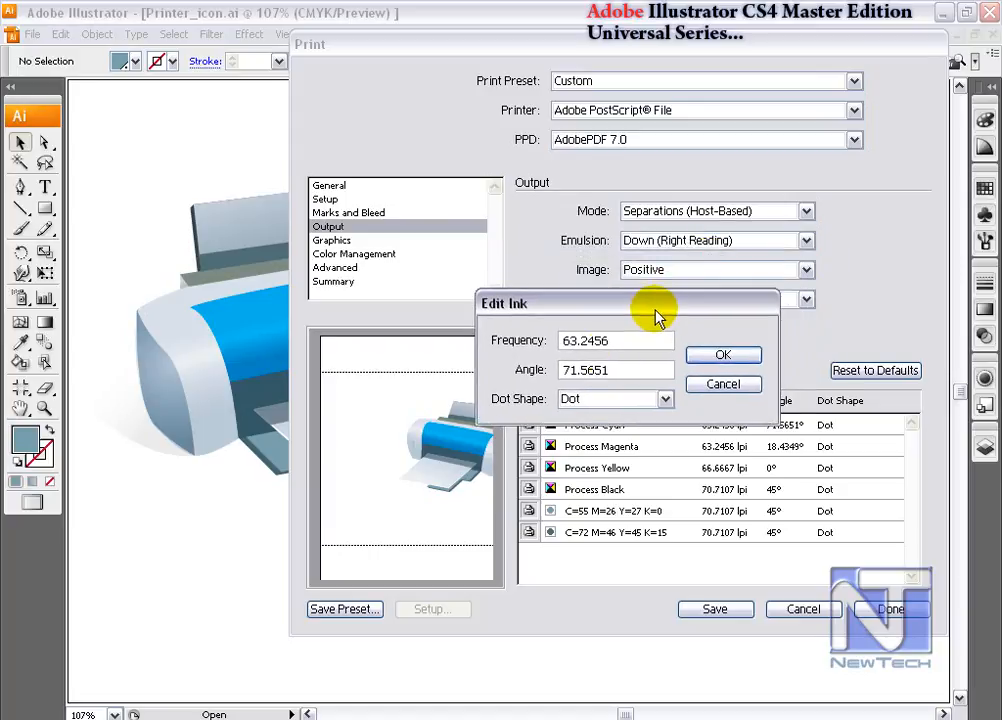
click(723, 384)
Open Process Cyan's frequency and angle for editing directly in the ink table, and list its dot shape choices
click(723, 425)
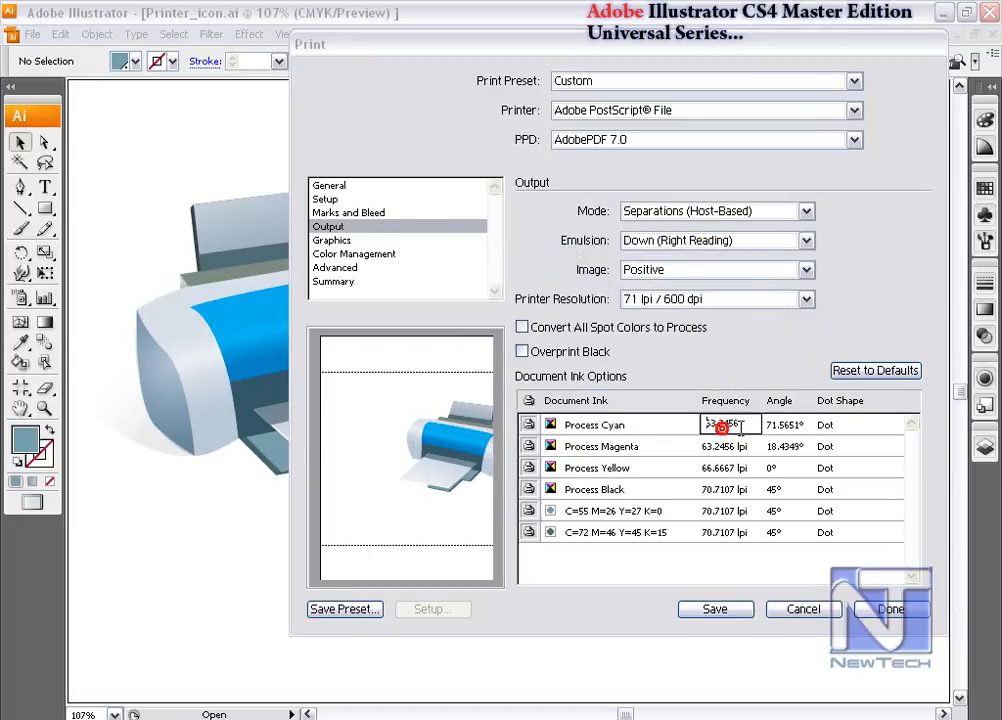
double_click(752, 424)
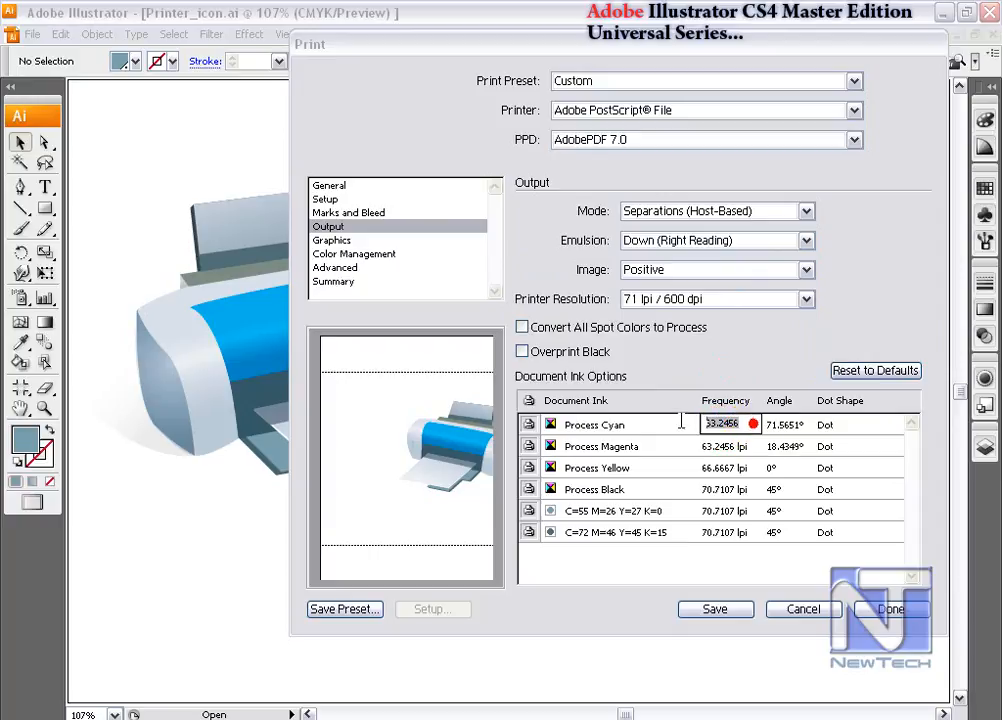
click(788, 424)
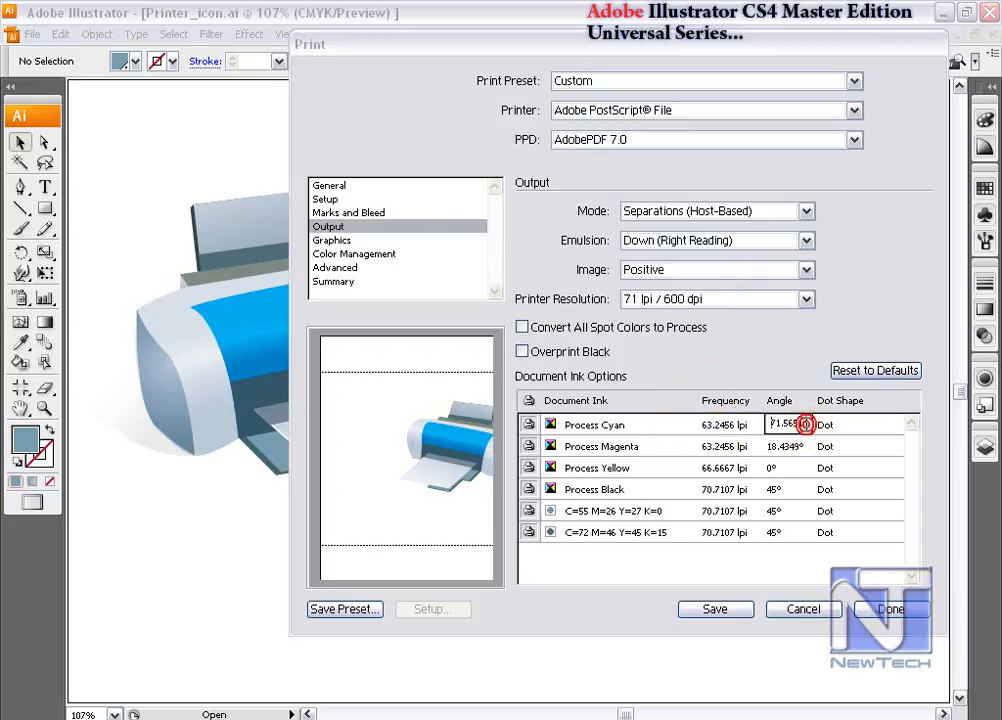
click(878, 428)
click(889, 426)
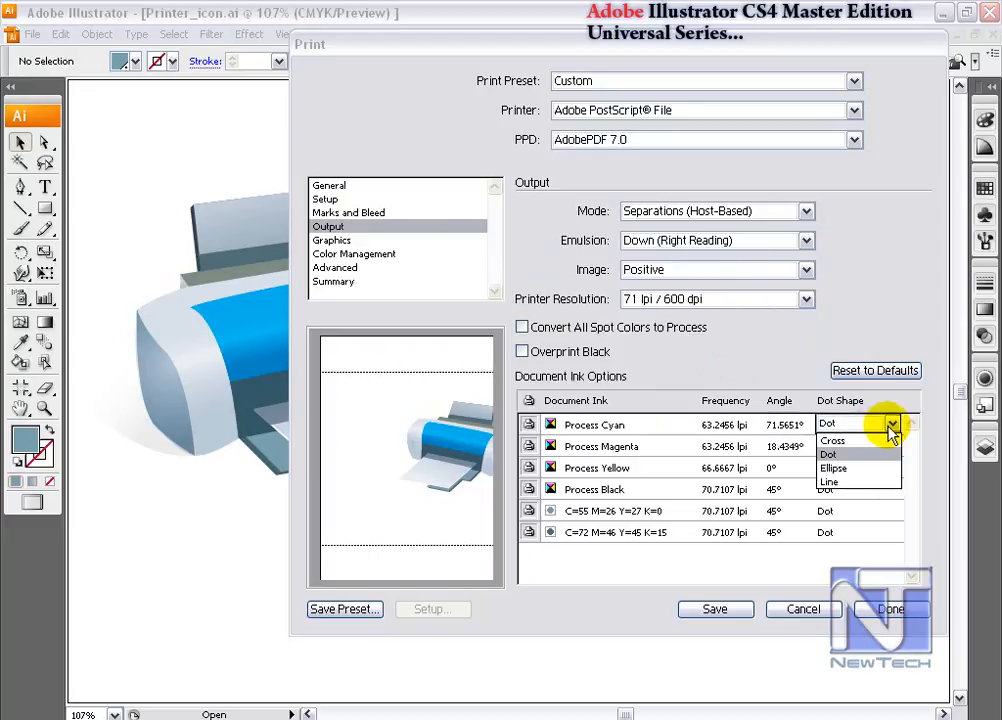